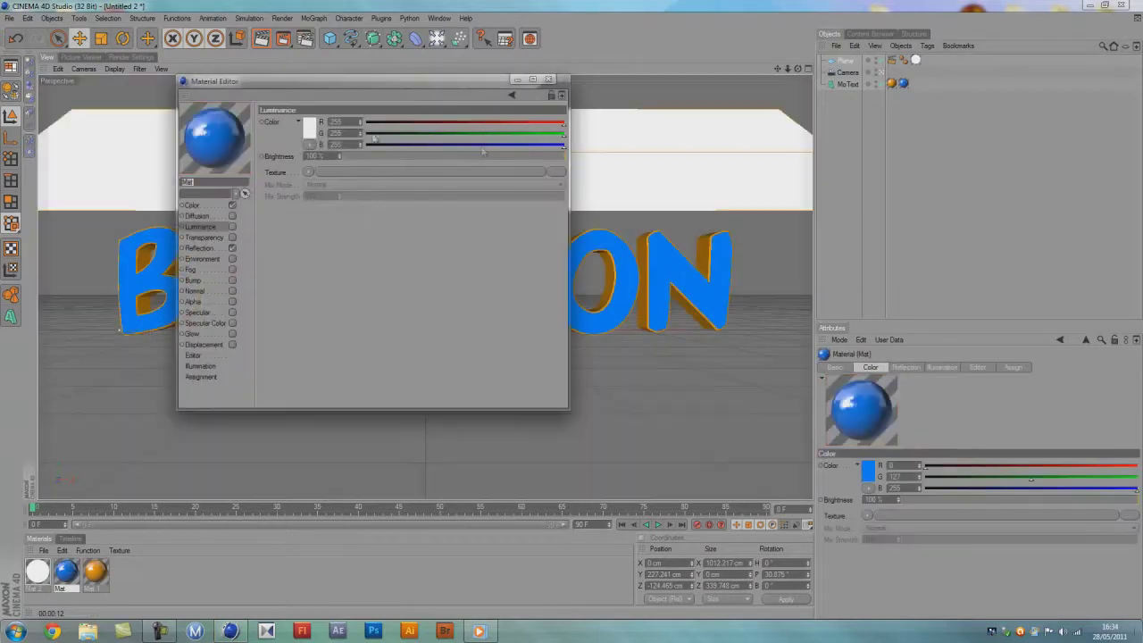
Render the BRANDON scene, then render the wireframe version saved as Wire Frame.png.
{"action": "key", "text": "ctrl+r"}
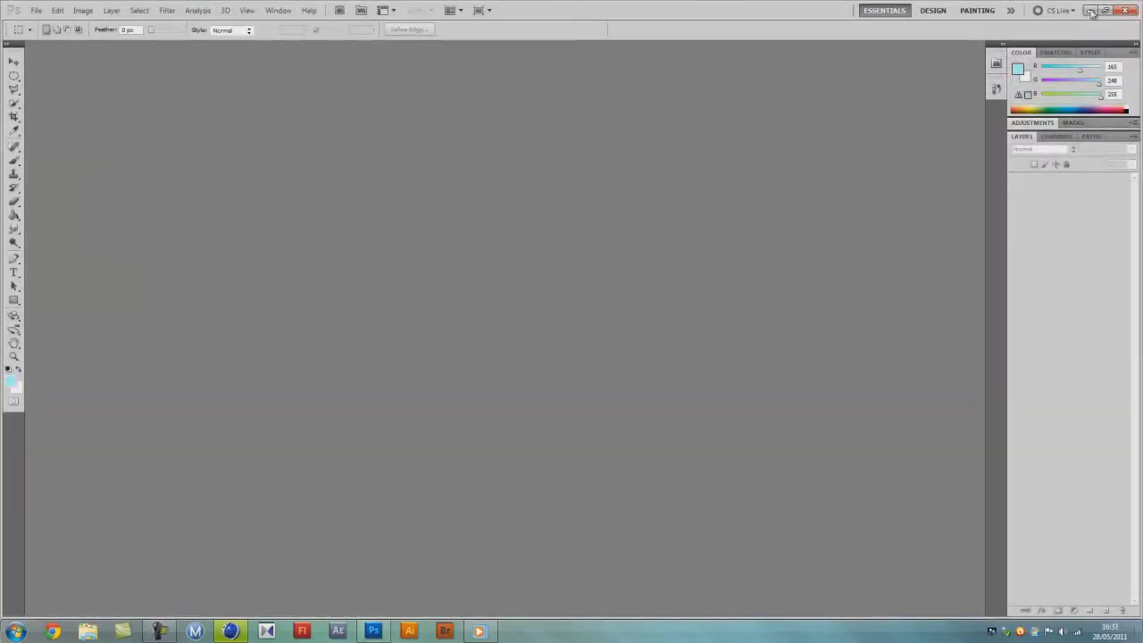
{"action": "left_click", "coordinate": [1090, 10]}
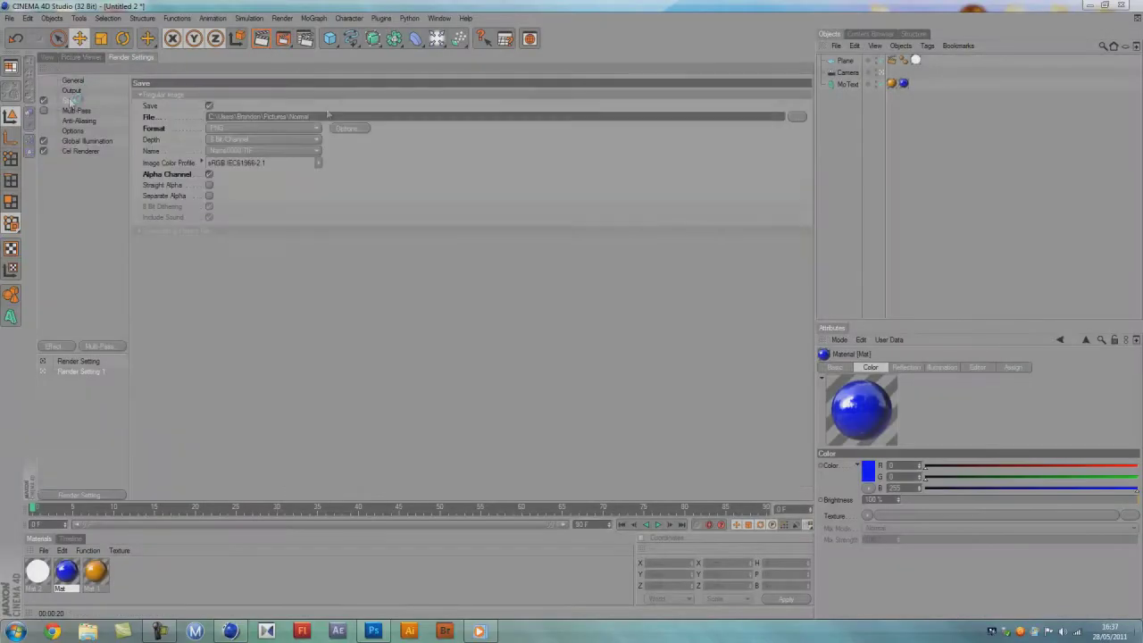
{"action": "type", "text": "Wire Frame"}
{"action": "left_click", "coordinate": [469, 320]}
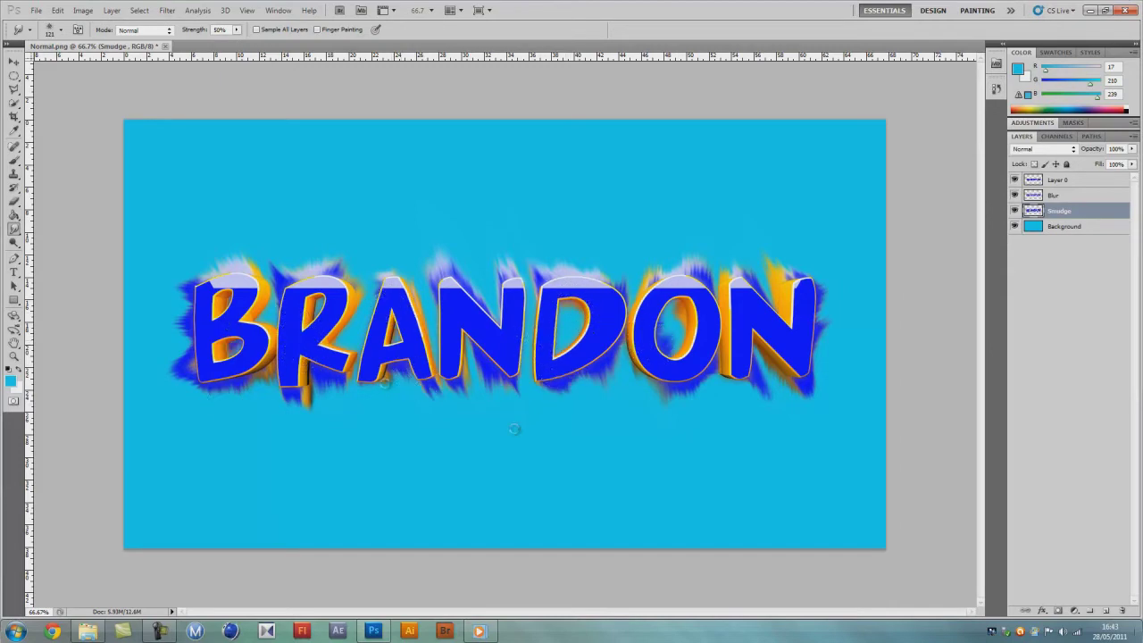
Open the Smudge layer's opacity setting.
{"action": "left_click", "coordinate": [1014, 195]}
Fade the Smudge layer to 84% opacity and rotate it about −5.6°.
{"action": "left_click_drag", "start_coordinate": [1131, 148], "coordinate": [1125, 163]}
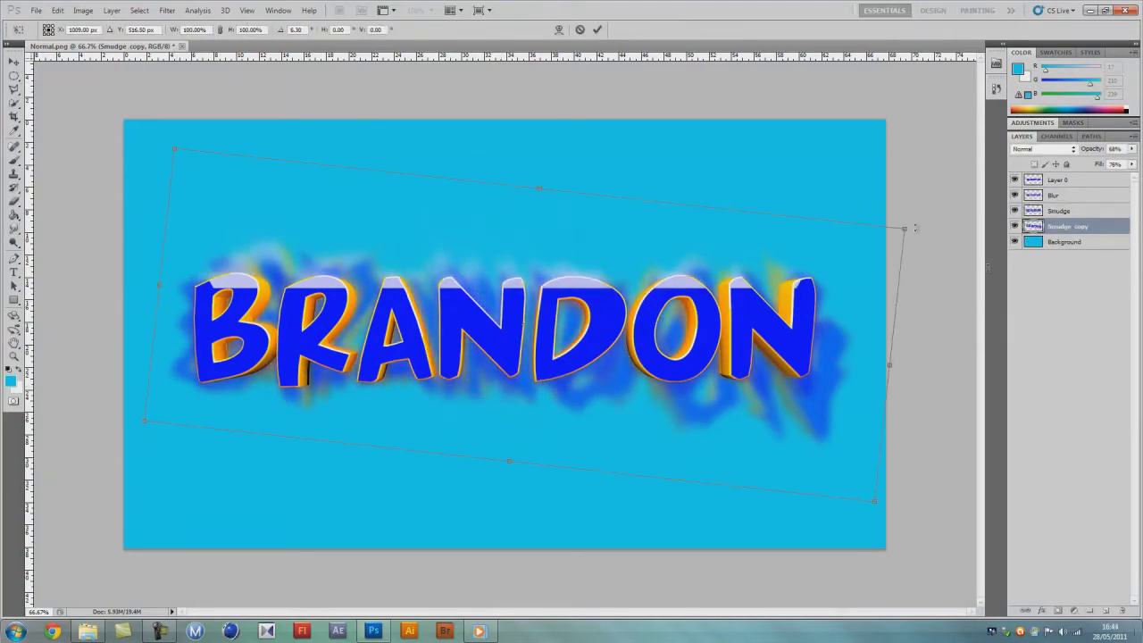
{"action": "left_click", "coordinate": [1059, 210]}
{"action": "key", "text": "ctrl+t"}
{"action": "left_click_drag", "start_coordinate": [742, 241], "coordinate": [696, 333]}
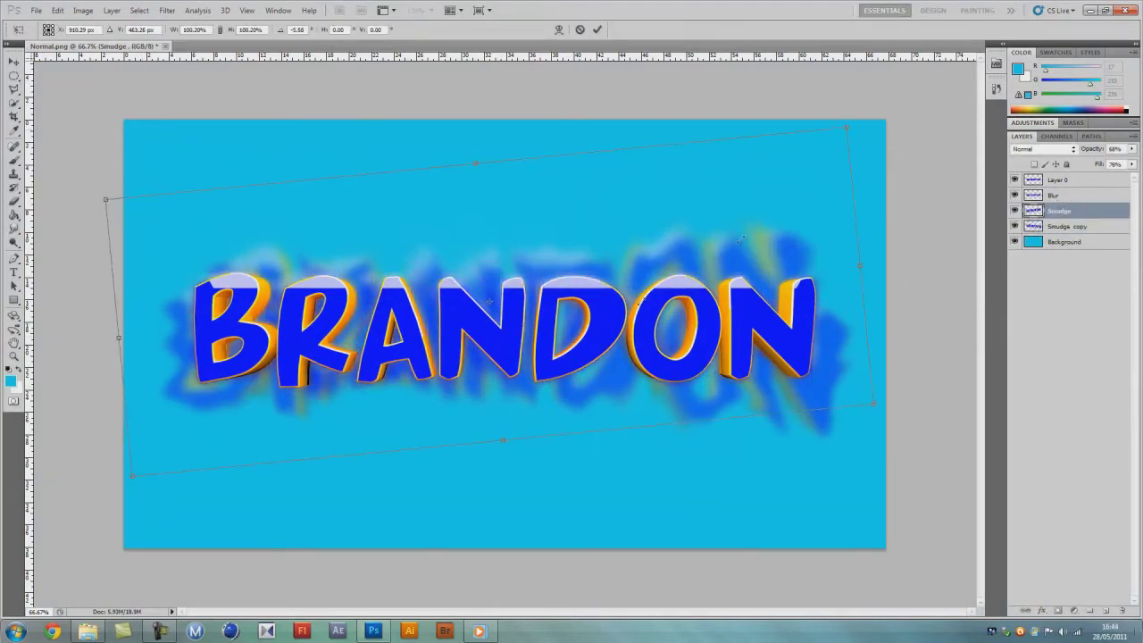
{"action": "key", "text": "Return"}
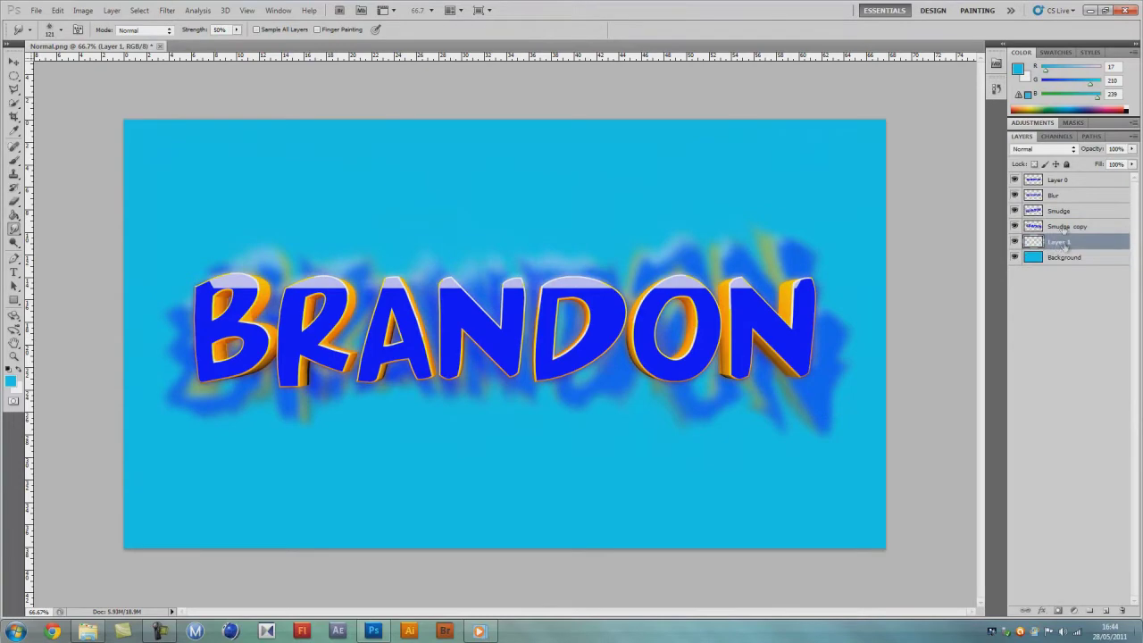
{"action": "key", "text": "b"}
{"action": "key", "text": "F5"}
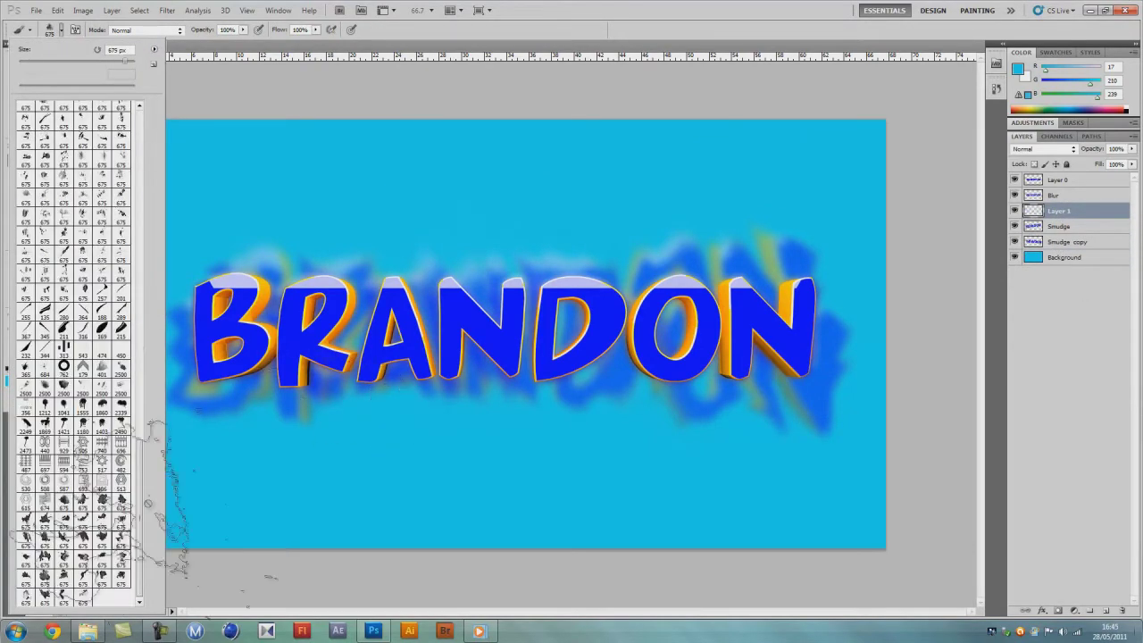
Switch to white and move the splatter to the canvas centre, rotated about −7.57°.
{"action": "key", "text": "F5"}
{"action": "key", "text": "x"}
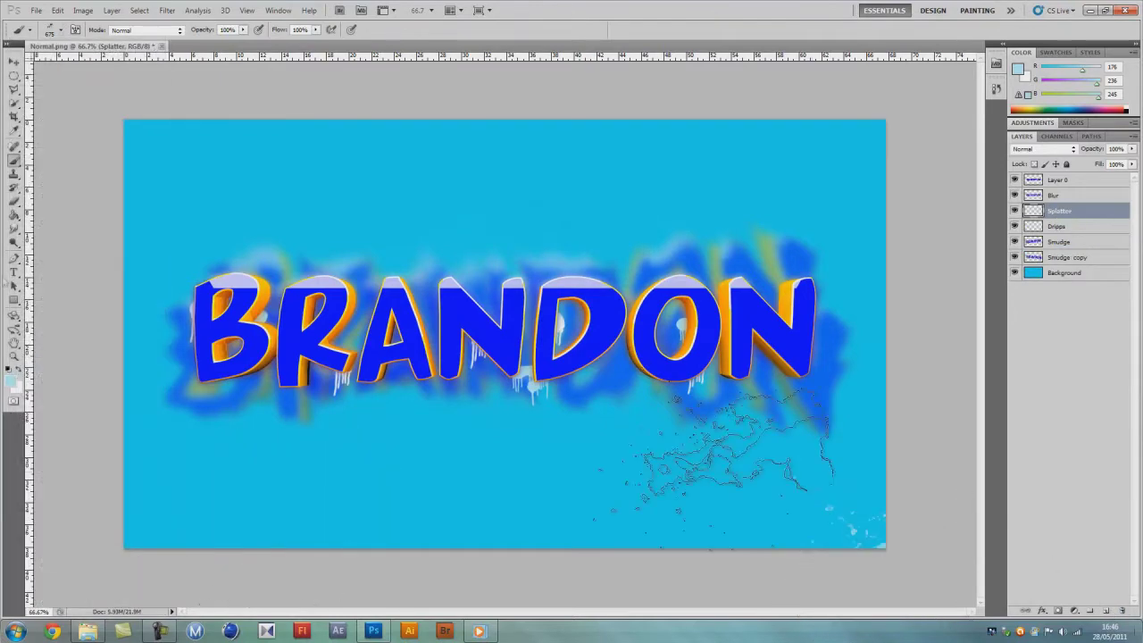
{"action": "key", "text": "ctrl+t"}
{"action": "left_click_drag", "start_coordinate": [817, 512], "coordinate": [348, 317]}
{"action": "left_click_drag", "start_coordinate": [119, 111], "coordinate": [95, 163]}
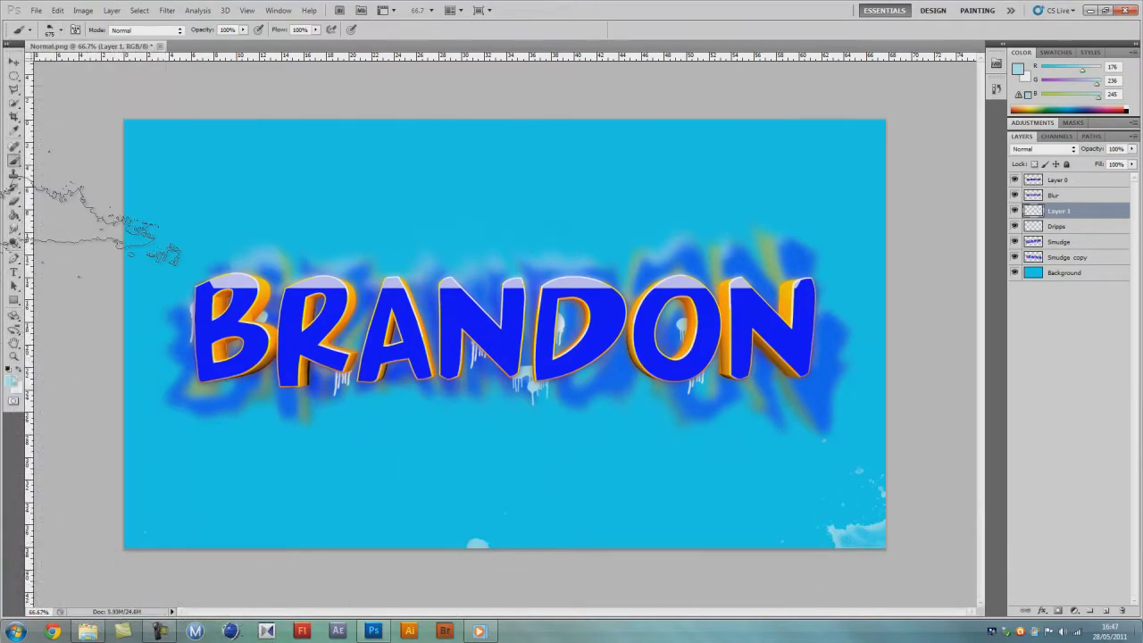
Pick a new foreground painting colour.
{"action": "left_click", "coordinate": [11, 382]}
{"action": "left_click", "coordinate": [688, 148]}
{"action": "left_click", "coordinate": [857, 203]}
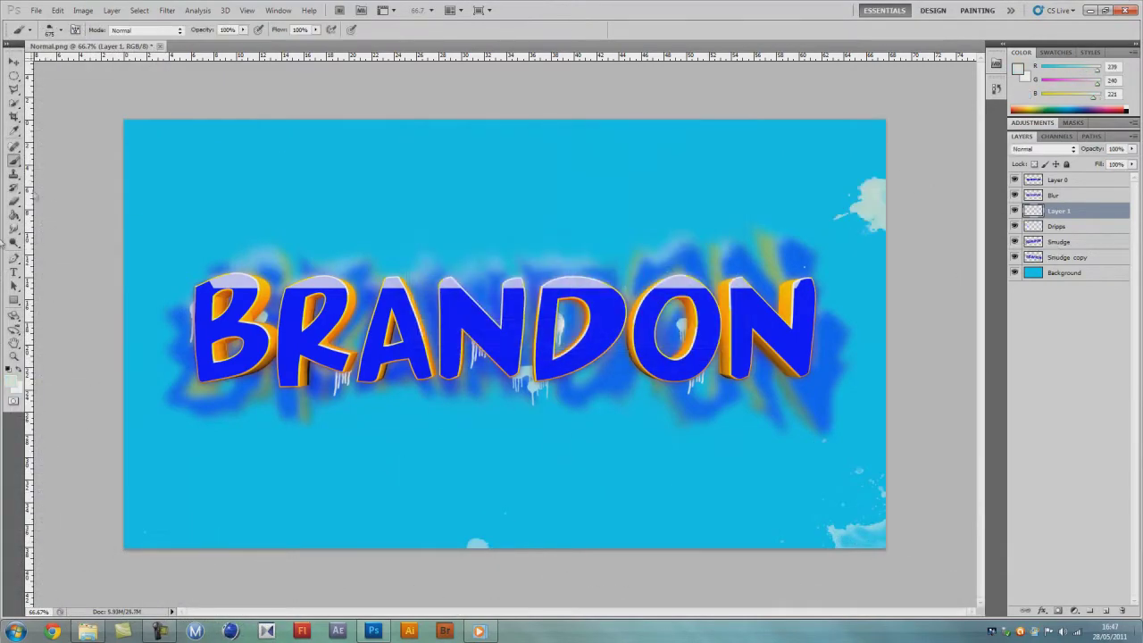
Stamp a white splatter below the text with the 675 px splatter brush.
{"action": "left_click", "coordinate": [56, 30]}
{"action": "double_click", "coordinate": [74, 531]}
{"action": "left_click", "coordinate": [61, 29]}
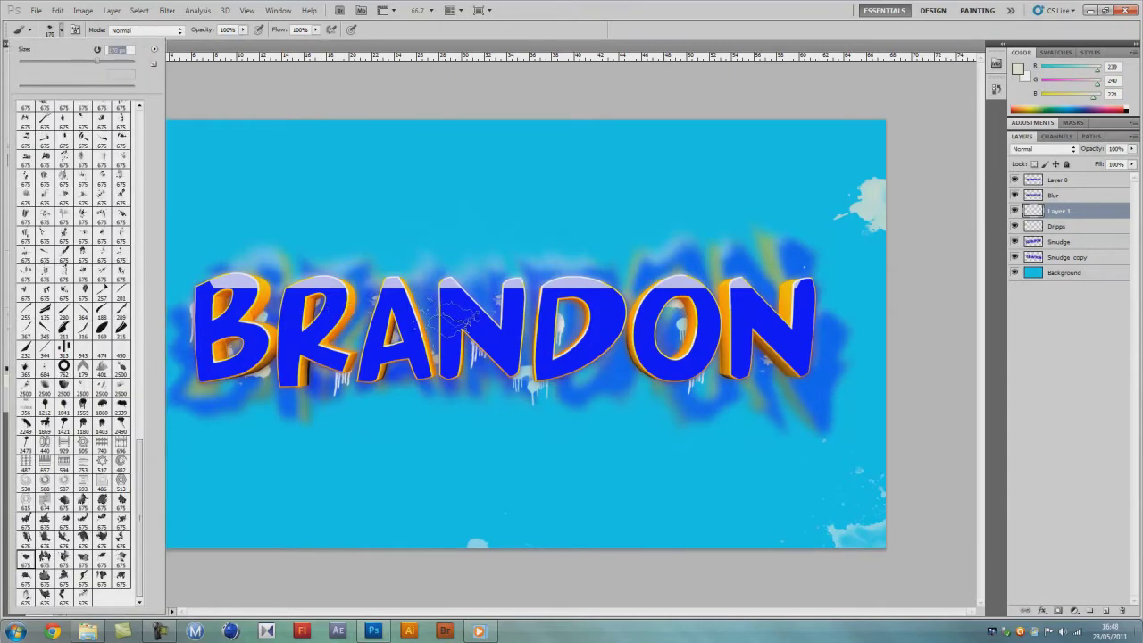
{"action": "key", "text": "Return"}
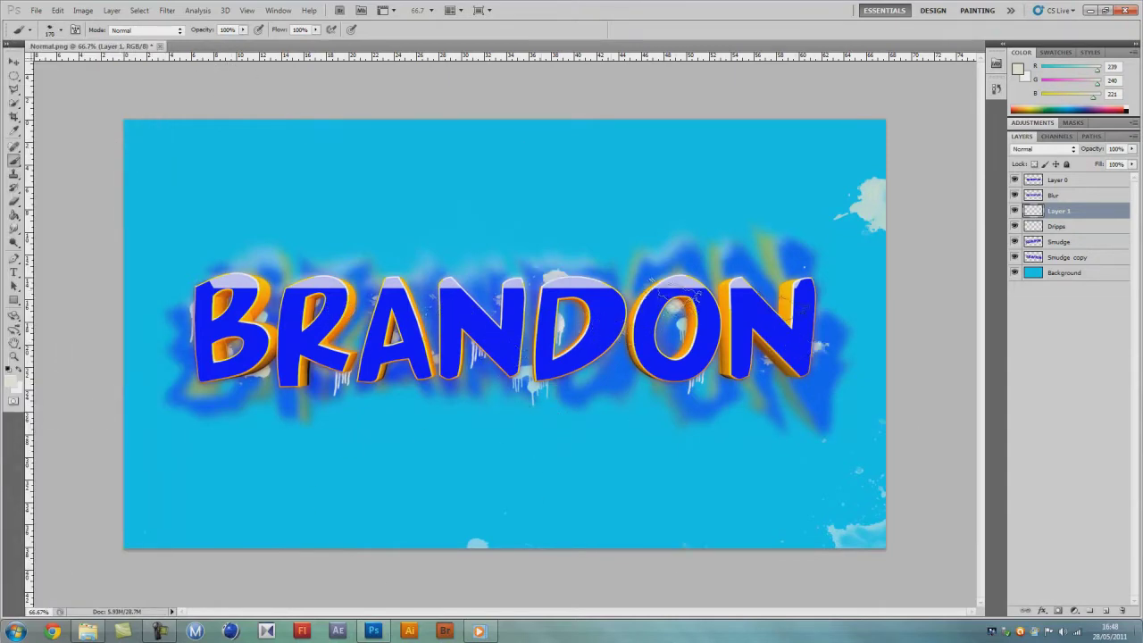
{"action": "left_click", "coordinate": [61, 29]}
{"action": "left_click", "coordinate": [125, 580]}
{"action": "left_click", "coordinate": [532, 429]}
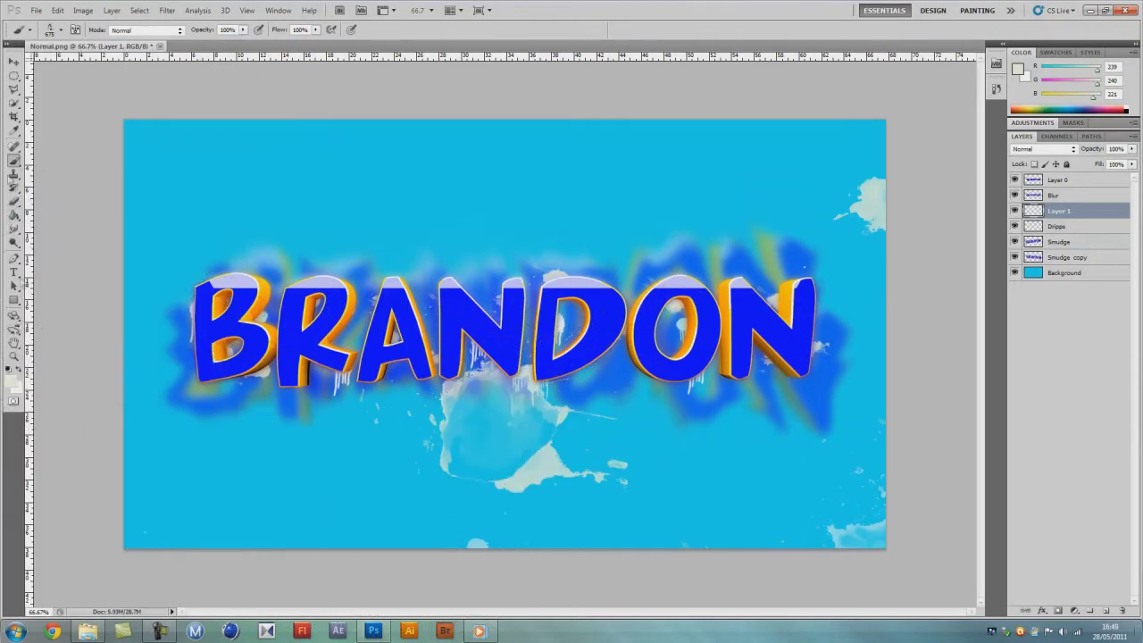
Try erasing the splatter's lower parts, then step back to remove it.
{"action": "left_click", "coordinate": [14, 201]}
{"action": "left_click", "coordinate": [60, 29]}
{"action": "left_click_drag", "start_coordinate": [492, 469], "coordinate": [612, 480]}
{"action": "key", "text": "ctrl+alt+z"}
{"action": "left_click", "coordinate": [57, 10]}
{"action": "left_click", "coordinate": [80, 54]}
{"action": "left_click", "coordinate": [60, 30]}
{"action": "key", "text": "Return"}
Set the colour to pure white and stamp white splatter around the text.
{"action": "left_click", "coordinate": [12, 381]}
{"action": "left_click", "coordinate": [429, 171]}
{"action": "left_click", "coordinate": [679, 158]}
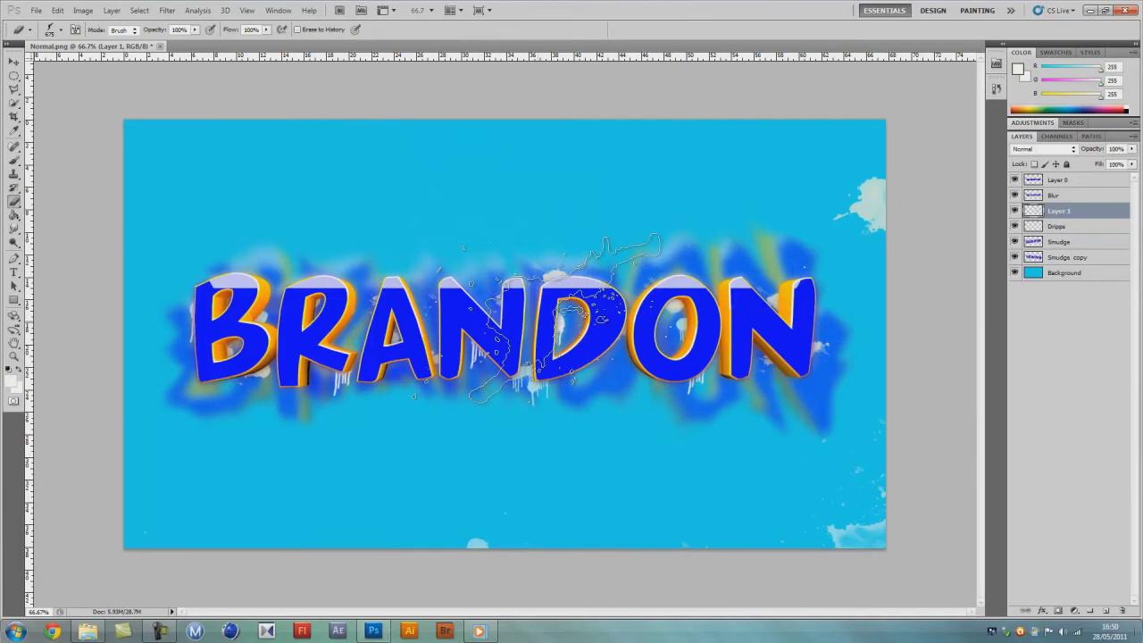
{"action": "key", "text": "b"}
{"action": "left_click", "coordinate": [326, 340]}
{"action": "left_click", "coordinate": [61, 30]}
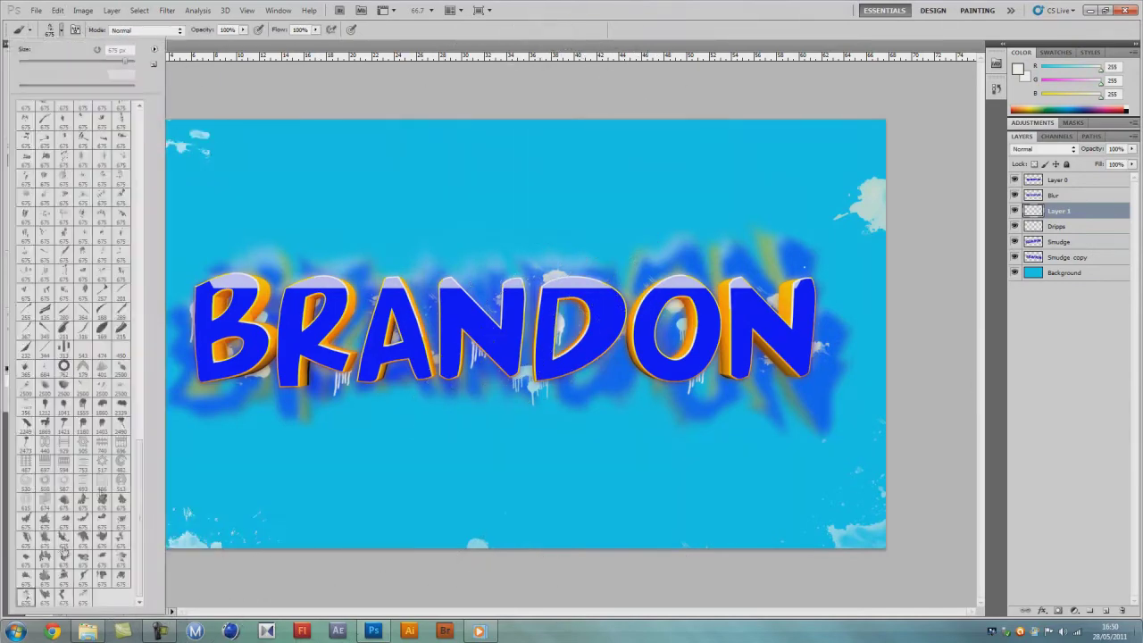
{"action": "double_click", "coordinate": [67, 455]}
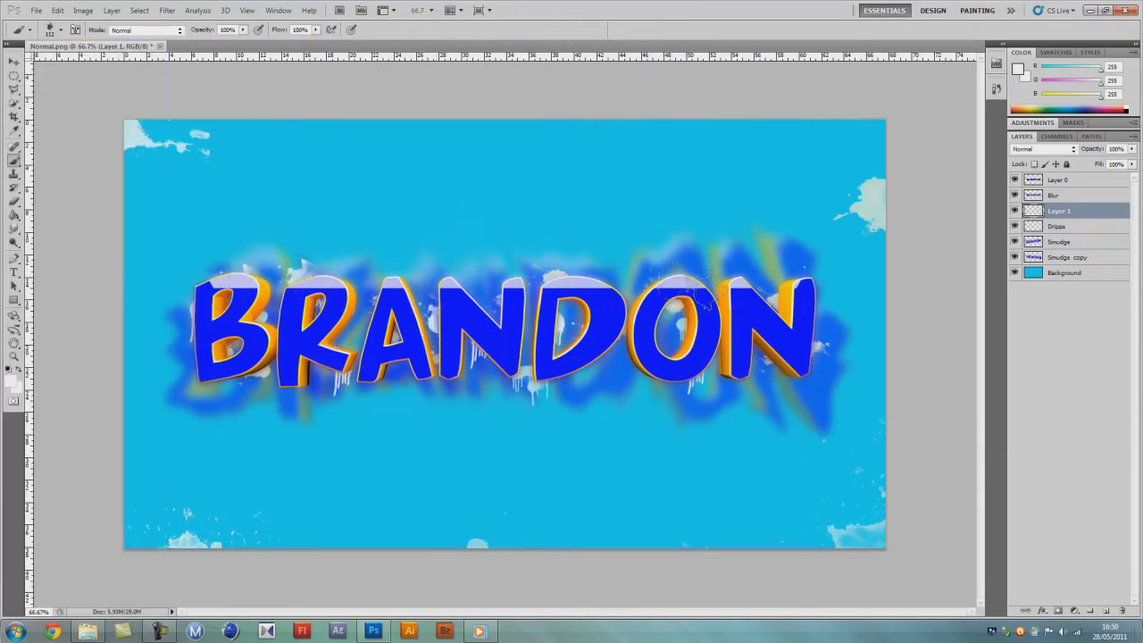
Switch to light blue and a 675 px splatter brush on the Scatter 1 layer.
{"action": "left_click", "coordinate": [13, 381]}
{"action": "left_click", "coordinate": [443, 156]}
{"action": "left_click", "coordinate": [679, 158]}
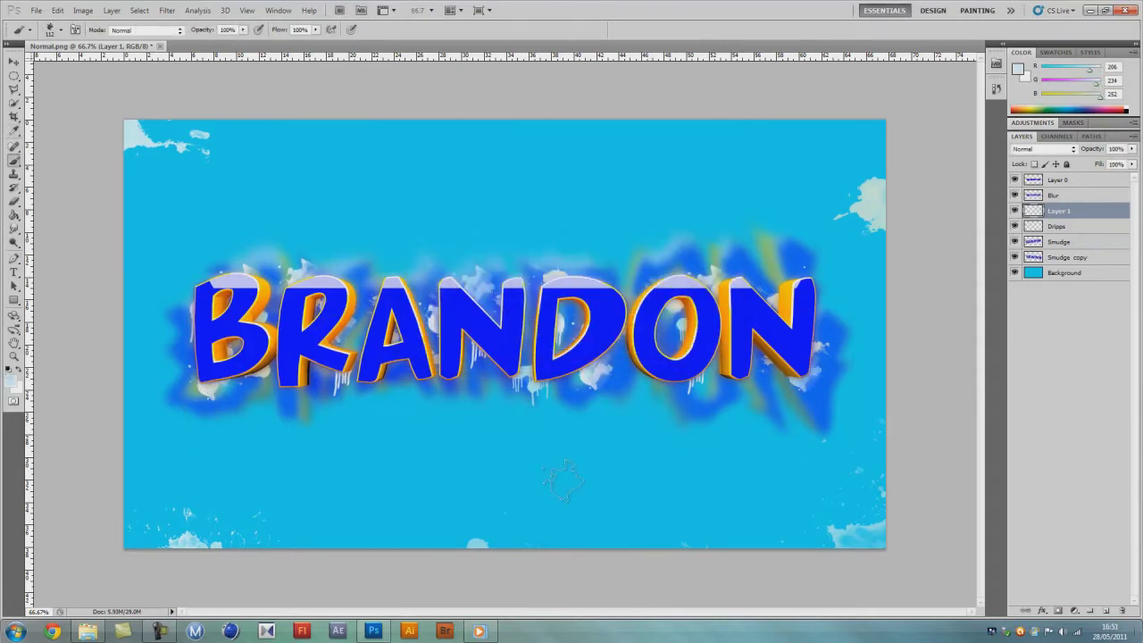
{"action": "type", "text": "Scatte"}
{"action": "left_click", "coordinate": [60, 29]}
{"action": "double_click", "coordinate": [89, 268]}
{"action": "left_click", "coordinate": [61, 29]}
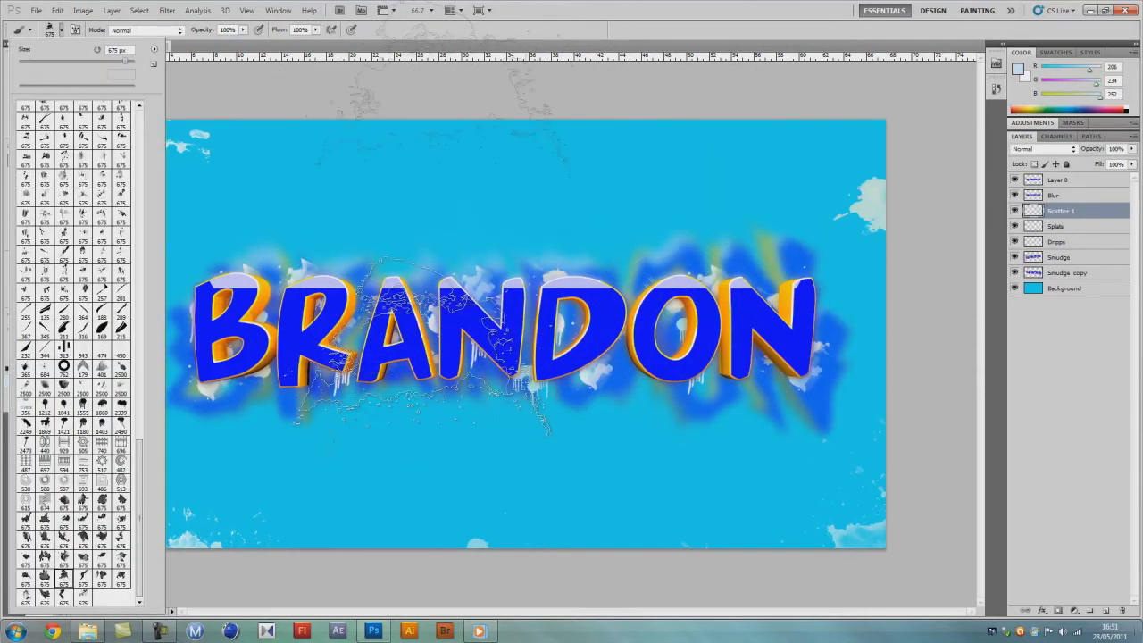
{"action": "key", "text": "Escape"}
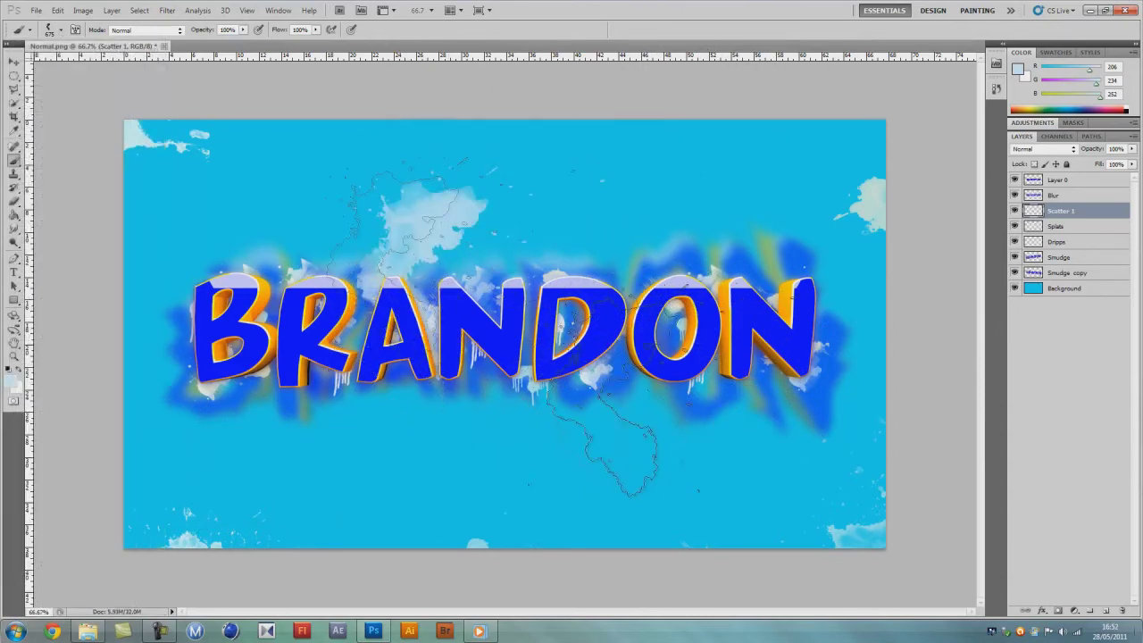
Rotate Scatter 1 about 141°, duplicate it, and move the copy to the left.
{"action": "key", "text": "ctrl+t"}
{"action": "left_click_drag", "start_coordinate": [536, 107], "coordinate": [447, 40]}
{"action": "right_click", "coordinate": [1078, 194]}
{"action": "left_click", "coordinate": [1050, 234]}
{"action": "key", "text": "Return"}
{"action": "key", "text": "ctrl+t"}
{"action": "mouse_move", "coordinate": [581, 179]}
{"action": "left_mouse_down"}
{"action": "mouse_move", "coordinate": [38, 366]}
{"action": "mouse_move", "coordinate": [160, 325]}
{"action": "left_mouse_up"}
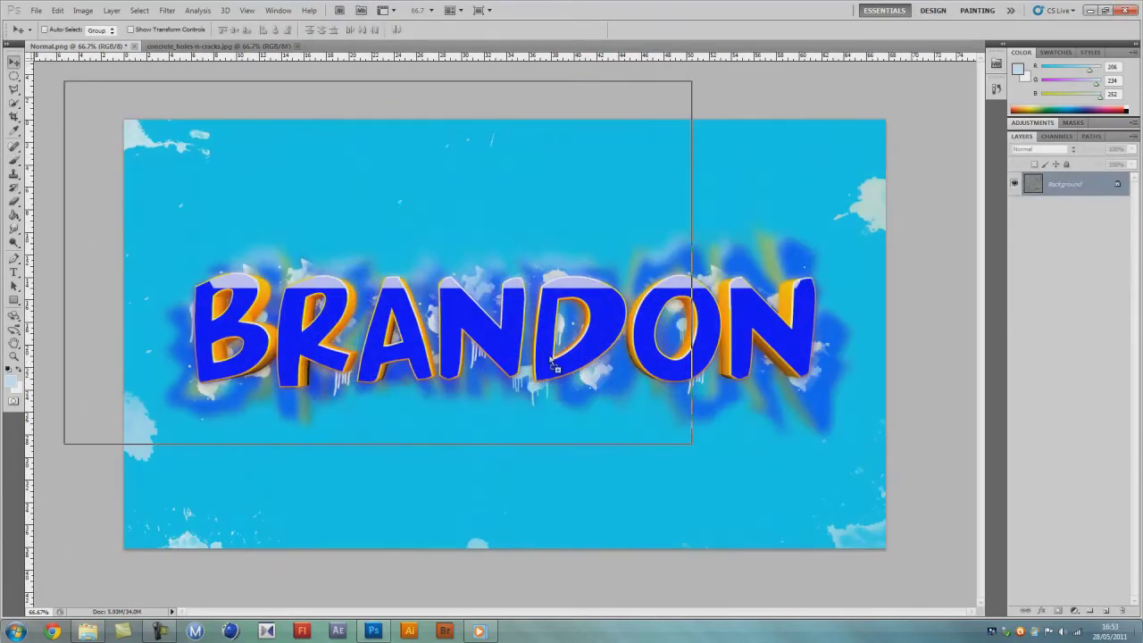
Bring the concrete texture into the BRANDON document, scale it over the canvas, and blend in Overlay.
{"action": "left_click_drag", "start_coordinate": [554, 364], "coordinate": [358, 384]}
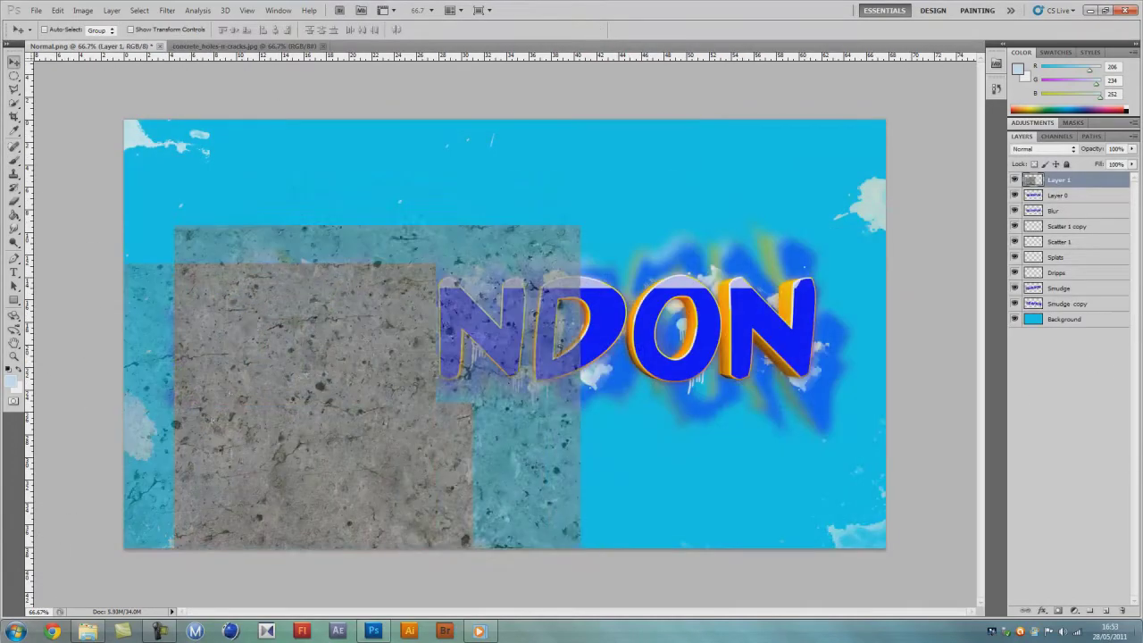
{"action": "key", "text": "ctrl+t"}
{"action": "left_click_drag", "start_coordinate": [586, 230], "coordinate": [936, 69]}
{"action": "left_click", "coordinate": [1042, 148]}
{"action": "left_click", "coordinate": [1036, 284]}
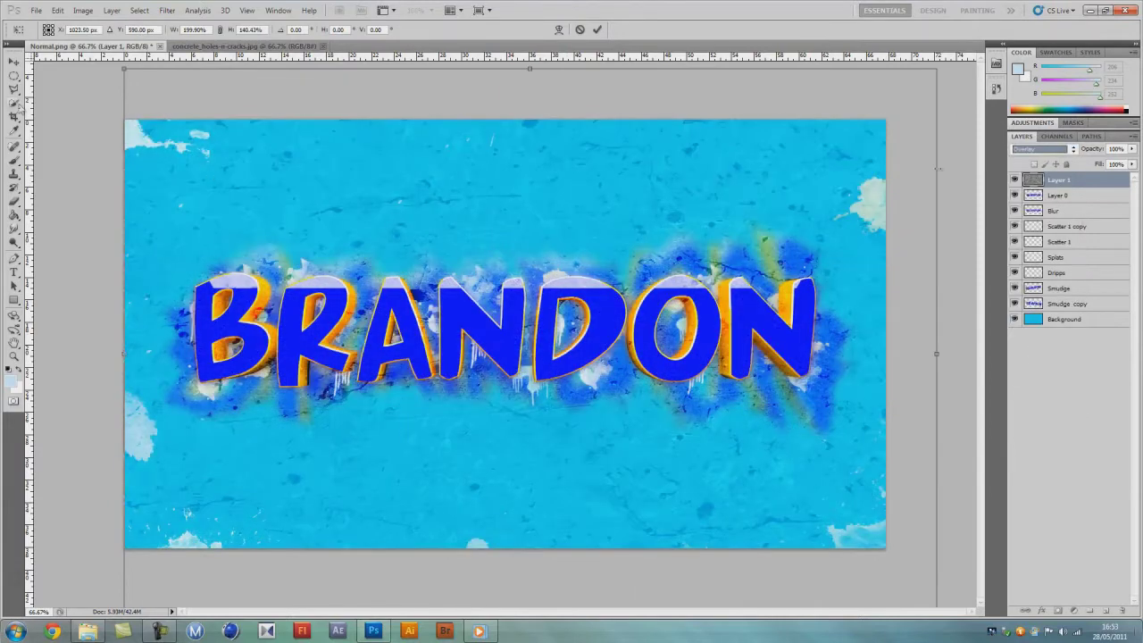
{"action": "left_click", "coordinate": [14, 160]}
{"action": "key", "text": "Return"}
{"action": "left_click", "coordinate": [54, 30]}
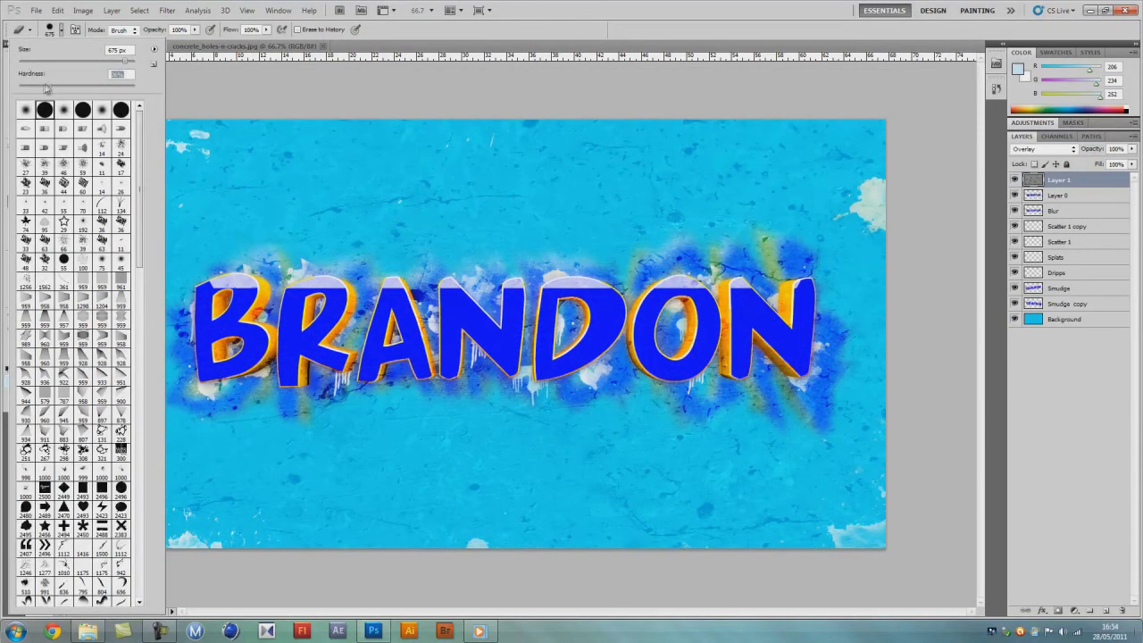
{"action": "key", "text": "Return"}
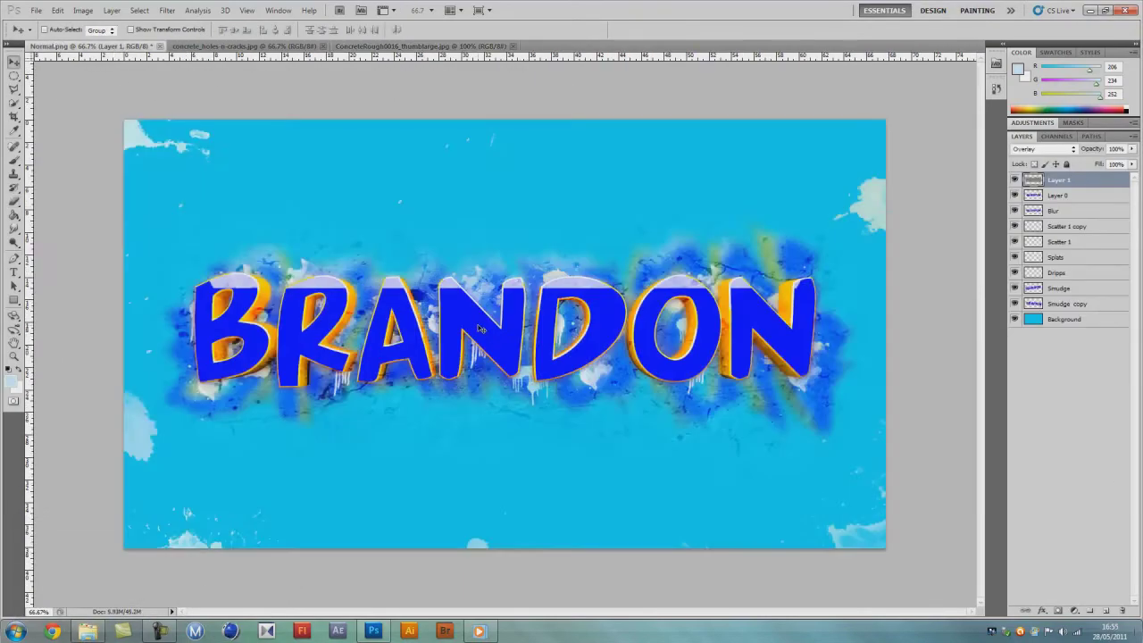
Add a concrete texture as Layer 2 and blend it in Overlay mode.
{"action": "left_click", "coordinate": [227, 45]}
{"action": "mouse_move", "coordinate": [505, 334]}
{"action": "left_mouse_down"}
{"action": "mouse_move", "coordinate": [483, 339]}
{"action": "mouse_move", "coordinate": [888, 150]}
{"action": "left_mouse_up"}
{"action": "key", "text": "ctrl+t"}
{"action": "key", "text": "shift+alt+o"}
{"action": "key", "text": "b"}
{"action": "key", "text": "Return"}
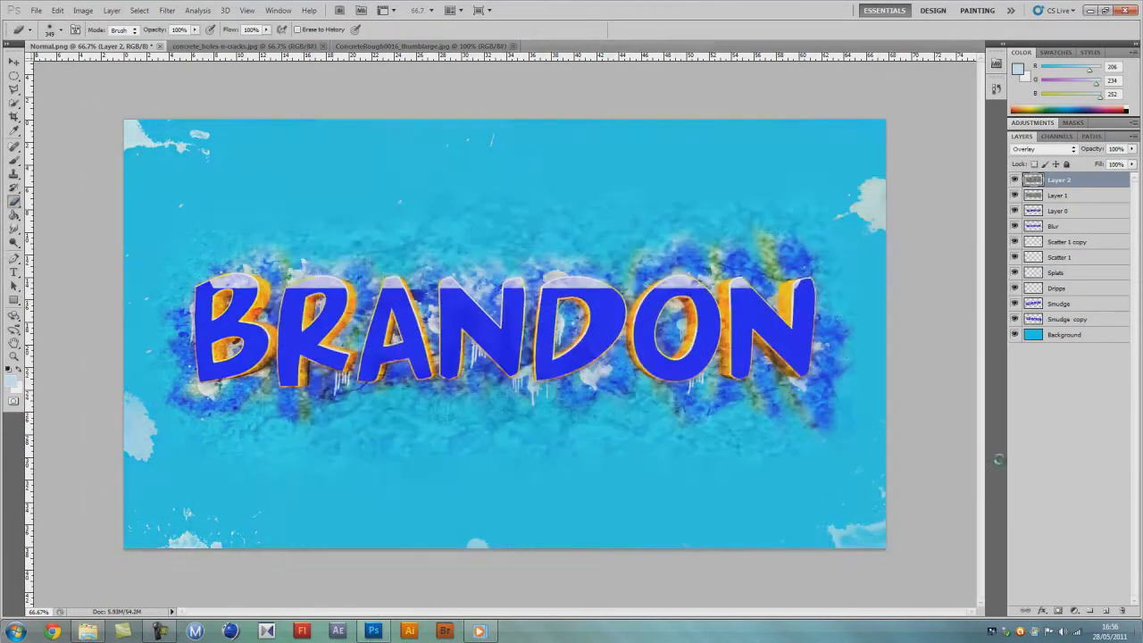
Paste another concrete texture as Layer 3, enlarge it, set Overlay, and erase along the top.
{"action": "key", "text": "ctrl+a"}
{"action": "key", "text": "ctrl+c"}
{"action": "key", "text": "ctrl+Tab"}
{"action": "key", "text": "ctrl+v"}
{"action": "key", "text": "ctrl+t"}
{"action": "mouse_move", "coordinate": [621, 296]}
{"action": "left_mouse_down"}
{"action": "mouse_move", "coordinate": [973, 64]}
{"action": "mouse_move", "coordinate": [885, 551]}
{"action": "left_mouse_up"}
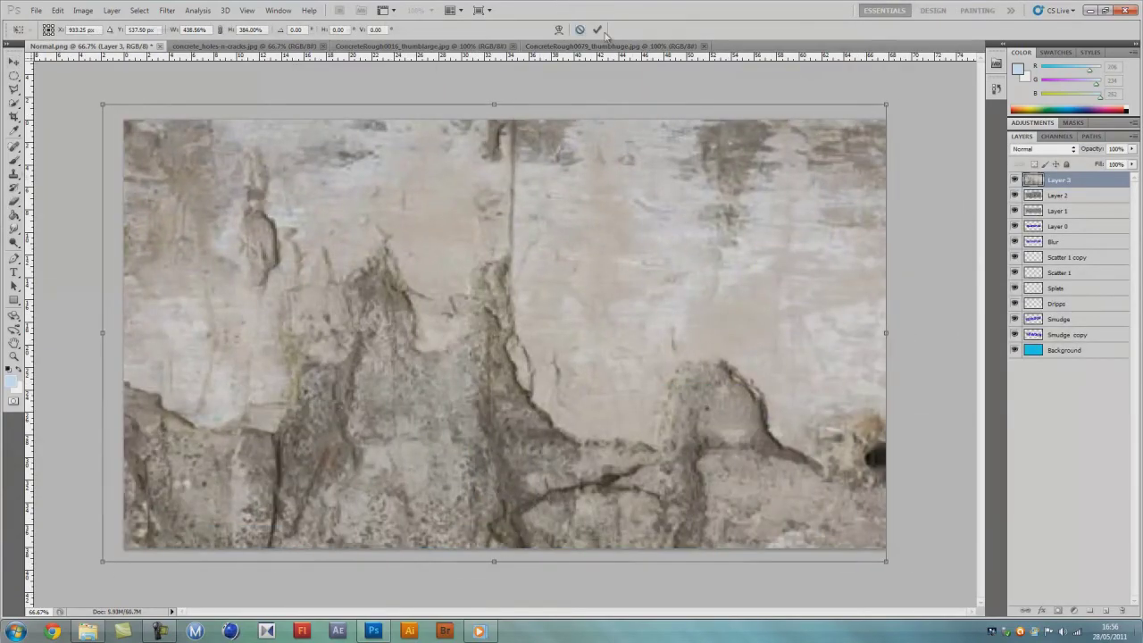
{"action": "key", "text": "Return"}
{"action": "left_click", "coordinate": [1045, 149]}
{"action": "left_click", "coordinate": [1018, 303]}
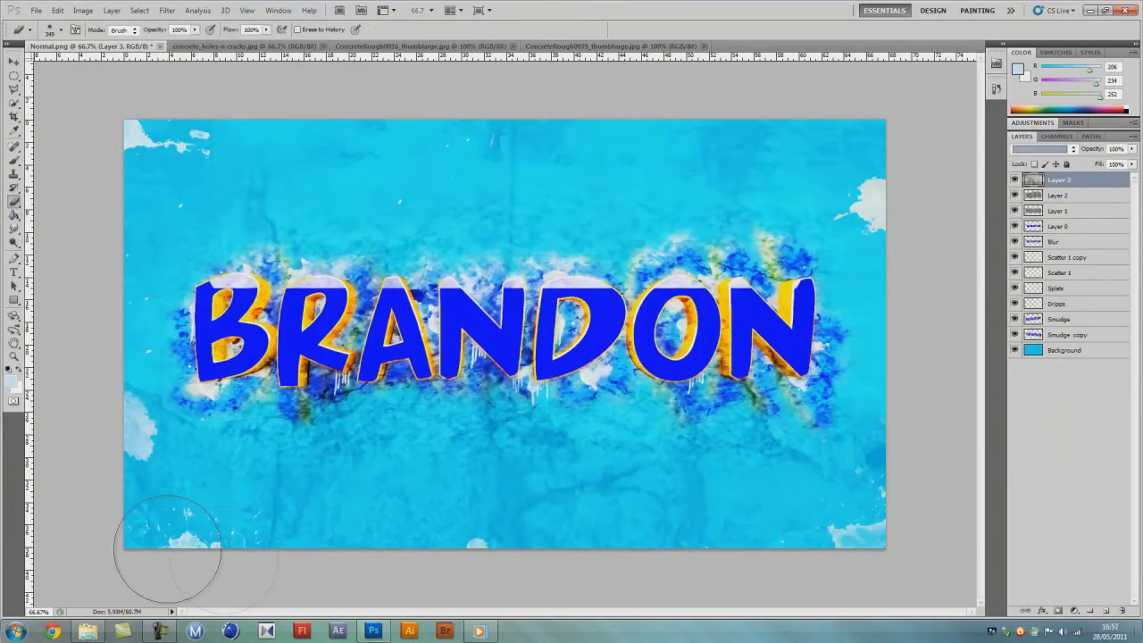
{"action": "left_click_drag", "start_coordinate": [497, 141], "coordinate": [167, 491]}
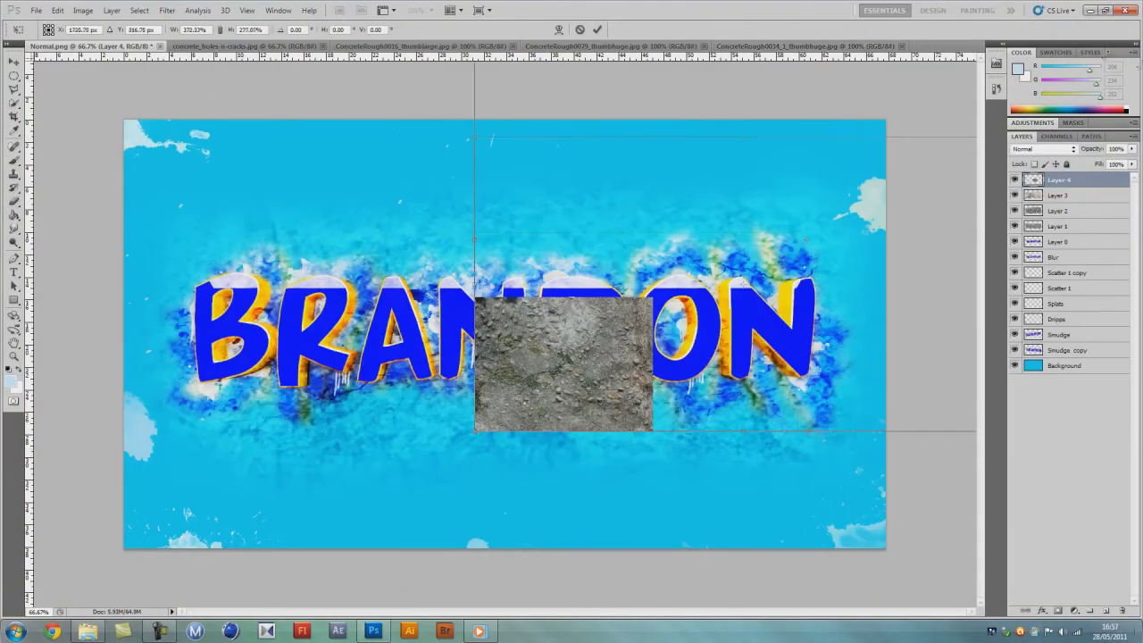
Enlarge the fourth concrete texture over the canvas in Overlay at 31% opacity.
{"action": "left_click_drag", "start_coordinate": [474, 296], "coordinate": [116, 92]}
{"action": "left_click", "coordinate": [1044, 148]}
{"action": "left_click", "coordinate": [1018, 304]}
{"action": "left_click_drag", "start_coordinate": [1131, 149], "coordinate": [1092, 164]}
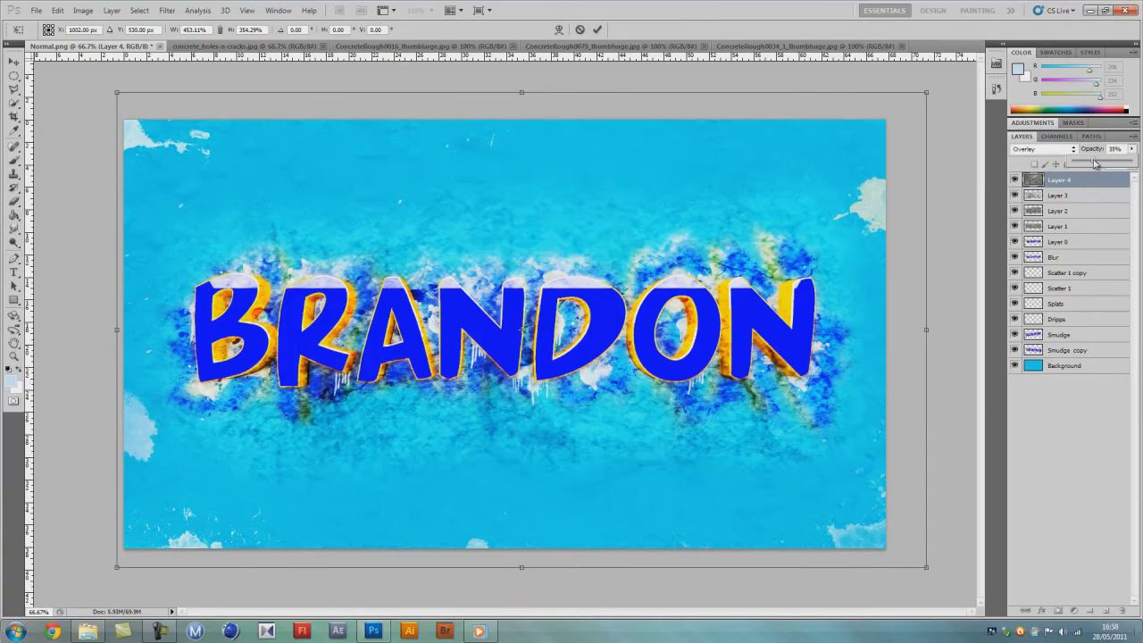
{"action": "left_click", "coordinate": [599, 31]}
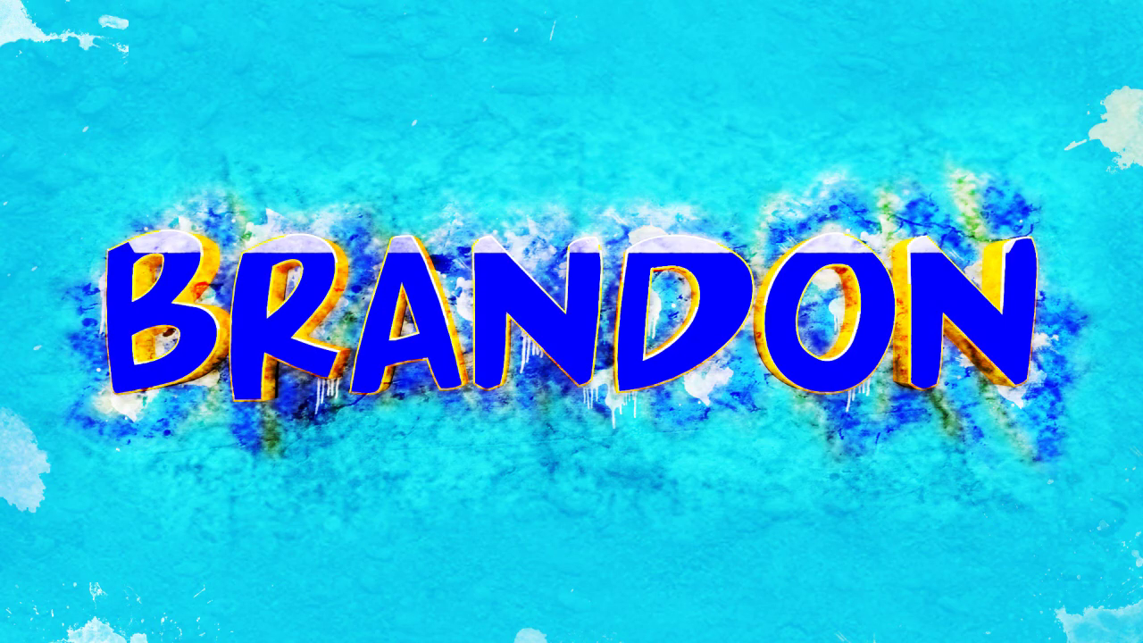